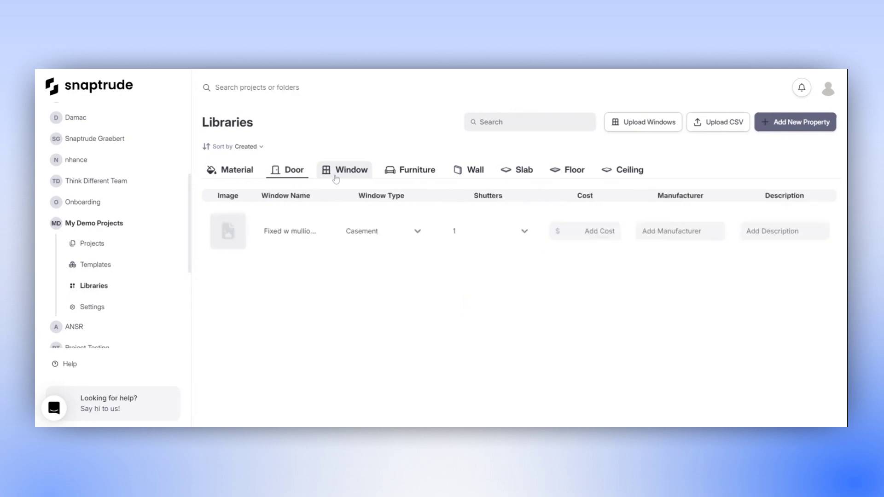
# - Start a furniture import in the Furniture library and add the two sofa-armchair and one workstation chair .fbx files
pyautogui.click(403, 177)
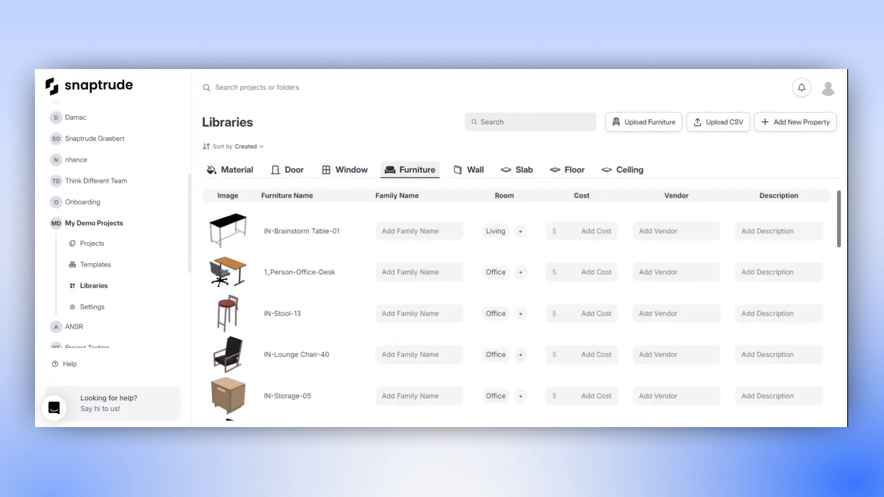
pyautogui.click(656, 131)
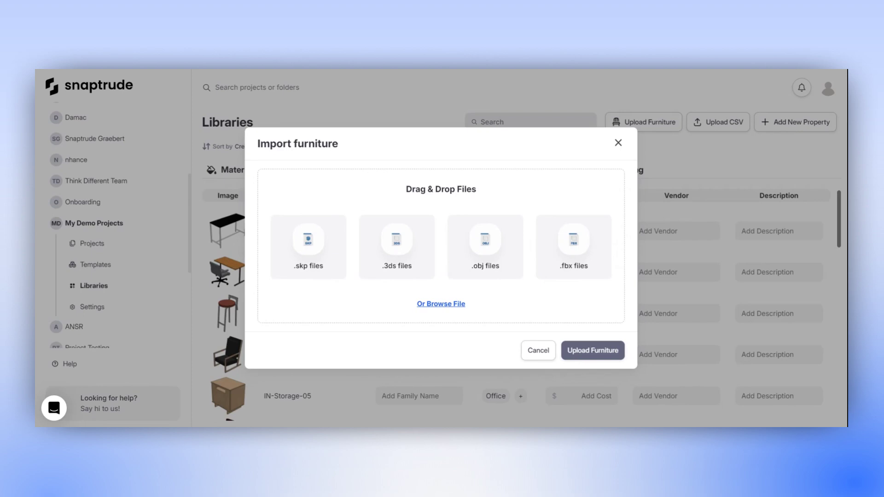
pyautogui.moveTo(442, 426); pyautogui.dragTo(464, 177)
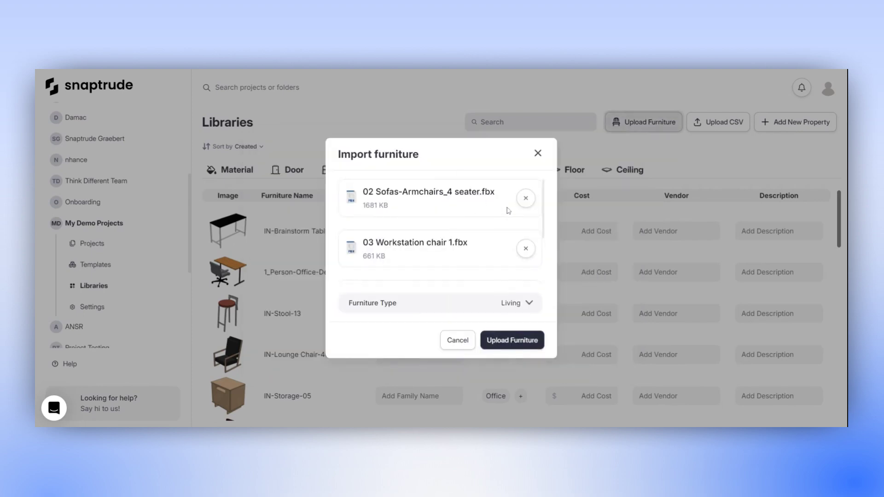
# - Remove 02 Sofas-Armchairs_4 seater.fbx from the list of furniture files to import
pyautogui.scroll(-2, 506, 214)
pyautogui.click(526, 216)
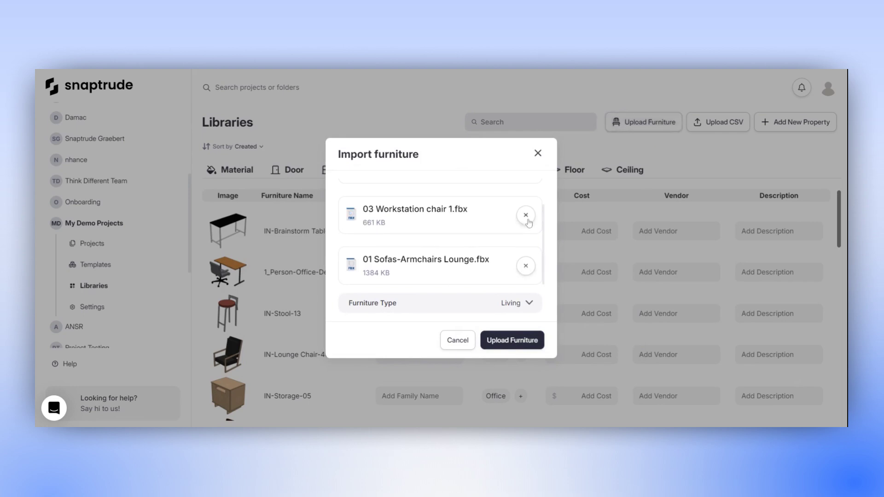
pyautogui.scroll(2, 522, 236)
pyautogui.click(526, 204)
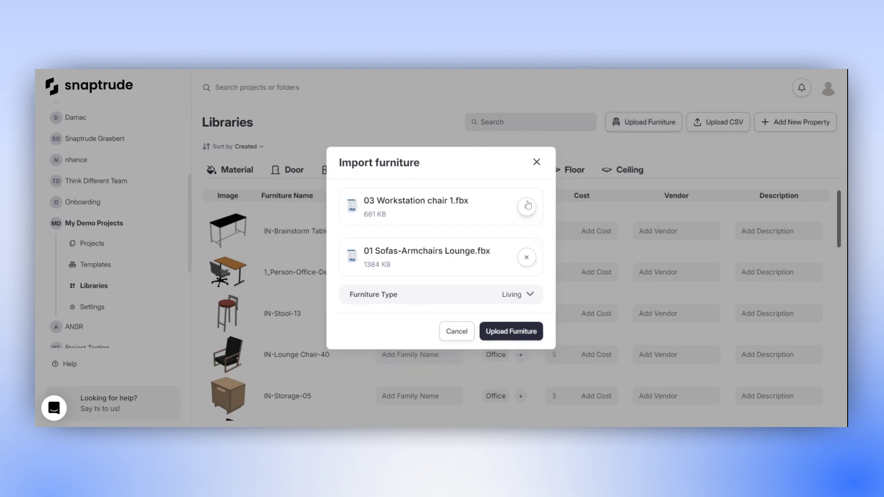
# - Set the furniture type to Private Office and upload the two remaining furniture files
pyautogui.click(516, 299)
pyautogui.scroll(-5, 499, 334)
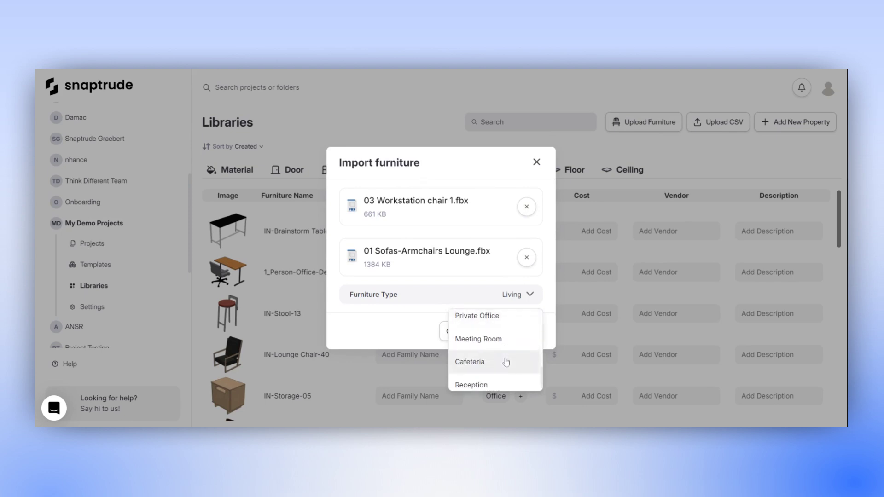
pyautogui.scroll(2, 506, 360)
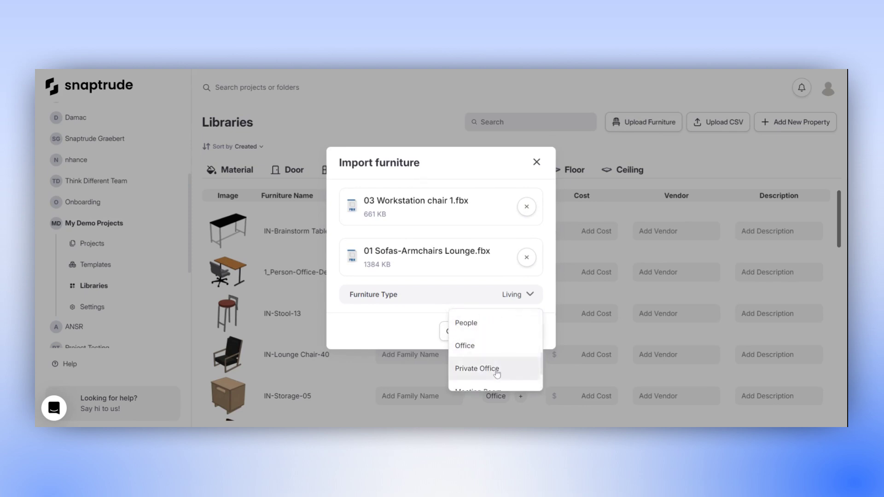
pyautogui.click(497, 366)
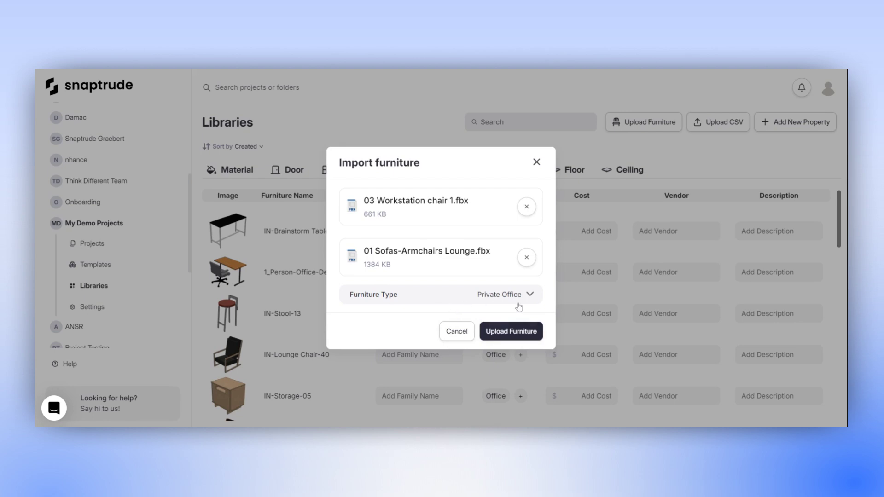
pyautogui.click(519, 331)
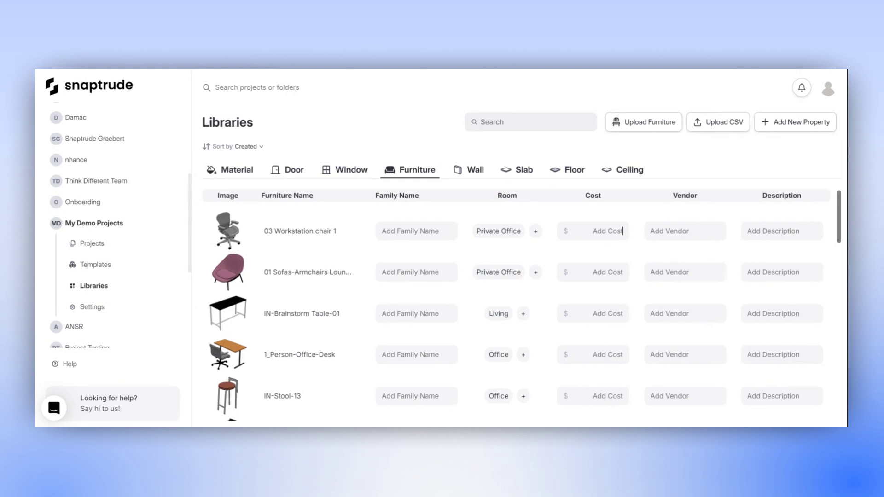
# - Set the cost of 03 Workstation chair 1 to 2000
pyautogui.write('2000')
pyautogui.click(667, 238)
# - Assign 03 Workstation chair 1 to the Office room in addition to Private Office
pyautogui.click(536, 232)
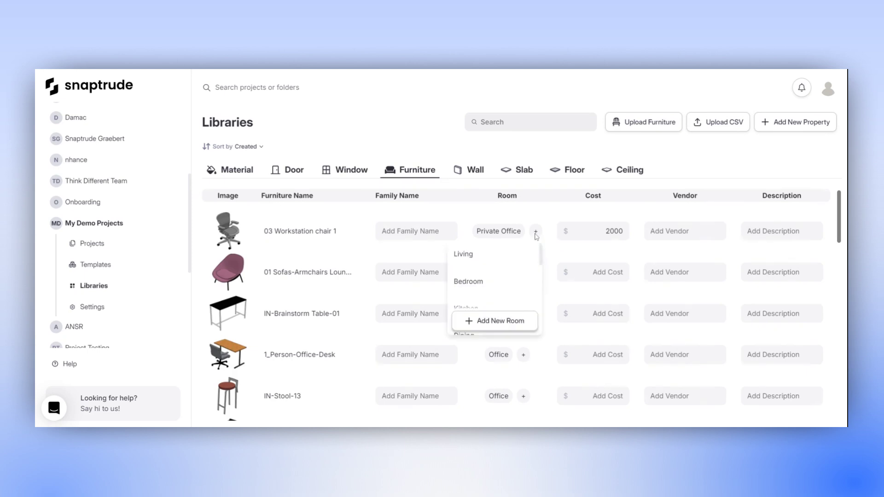
pyautogui.scroll(-1, 525, 269)
pyautogui.scroll(-2, 525, 271)
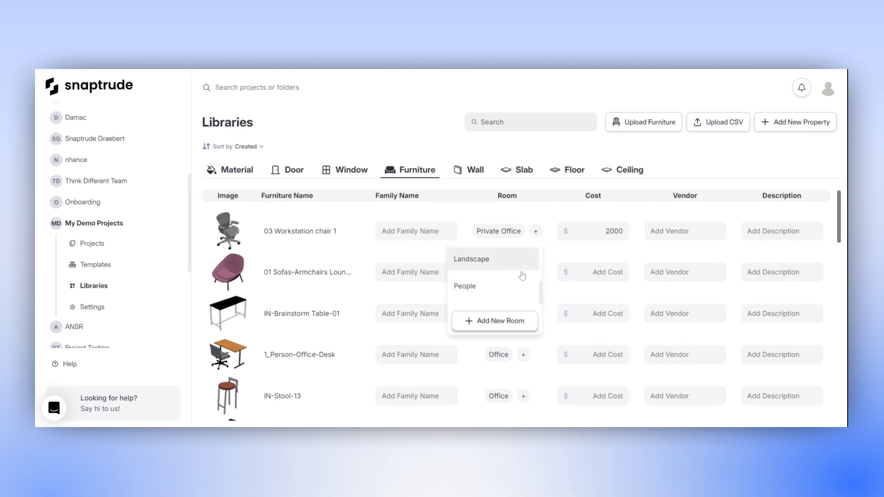
pyautogui.scroll(1, 514, 286)
pyautogui.scroll(1, 511, 287)
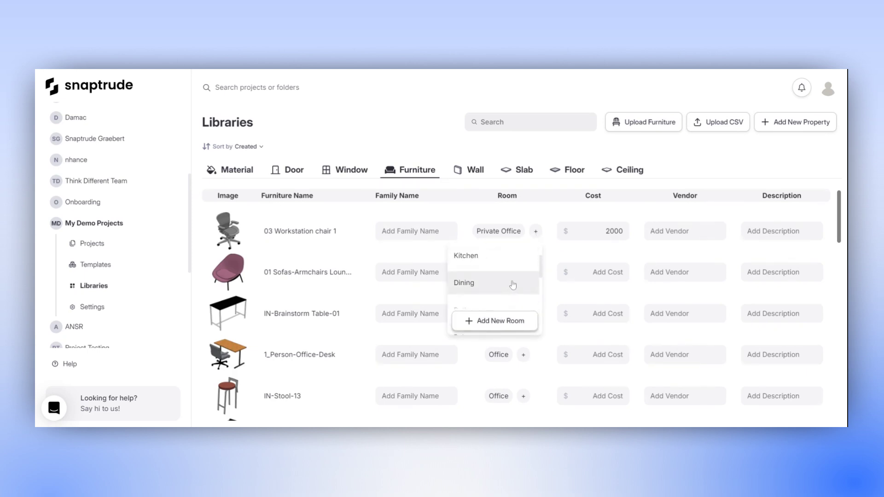
pyautogui.scroll(-3, 513, 285)
pyautogui.click(512, 254)
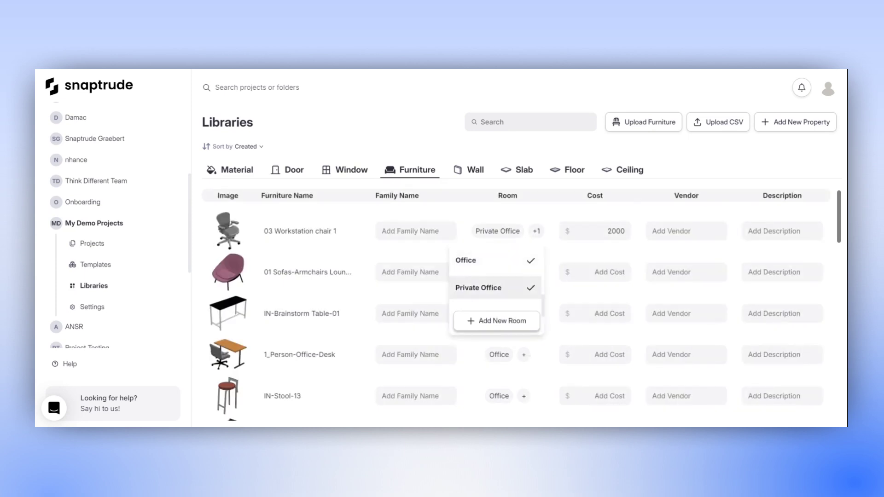
# - Create a new room type named "Office space"
pyautogui.click(506, 327)
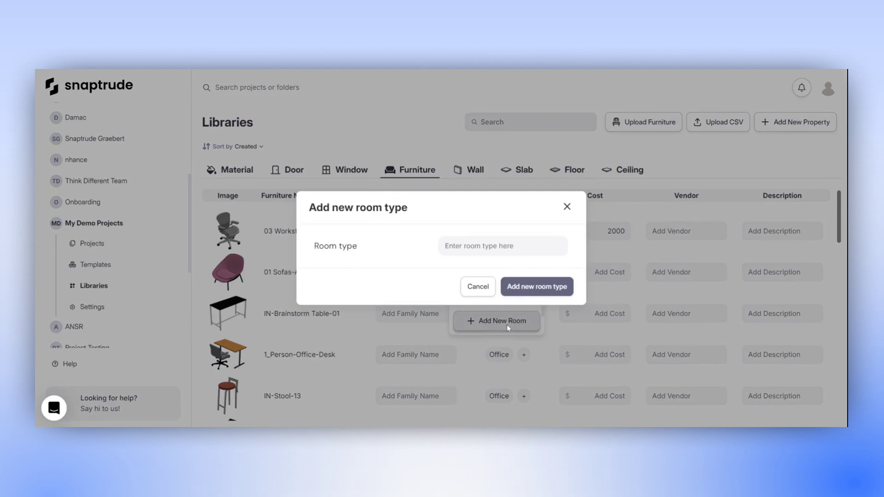
pyautogui.click(502, 246)
pyautogui.write('Office space')
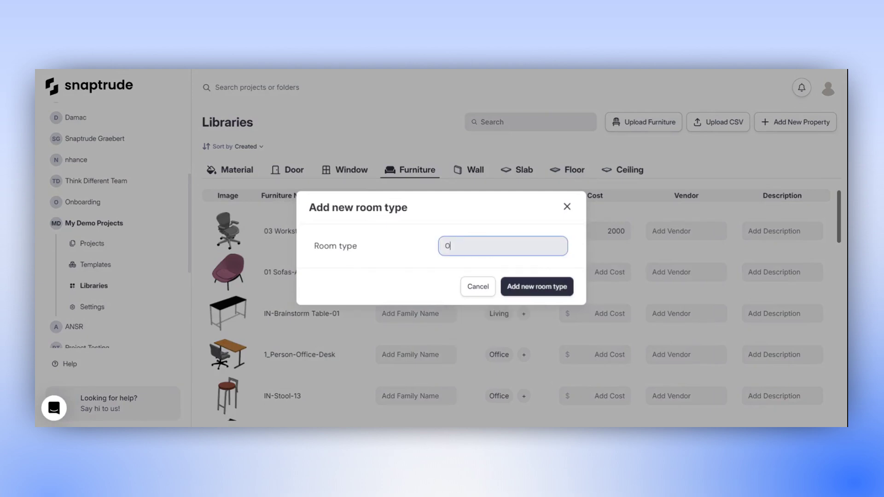
pyautogui.click(514, 283)
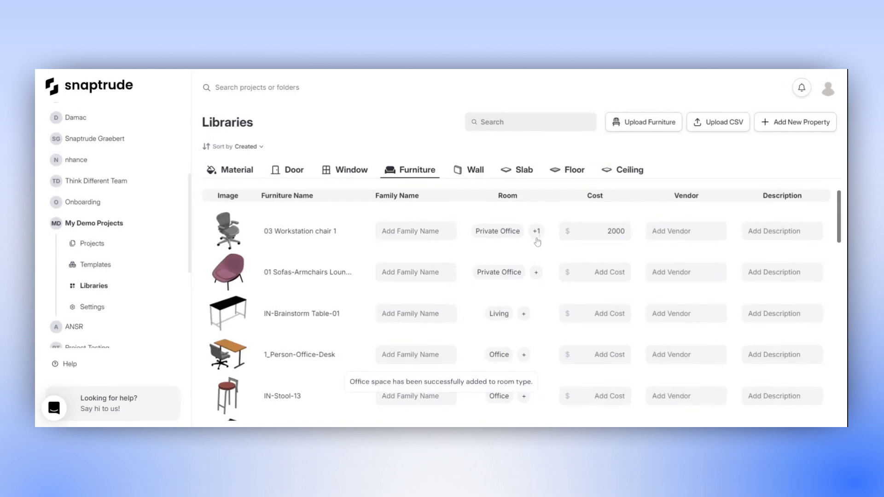
# - Delete the custom "Office space" room type using the room list of 01 Sofas-Armchairs Lounge
pyautogui.click(536, 272)
pyautogui.scroll(-5, 495, 313)
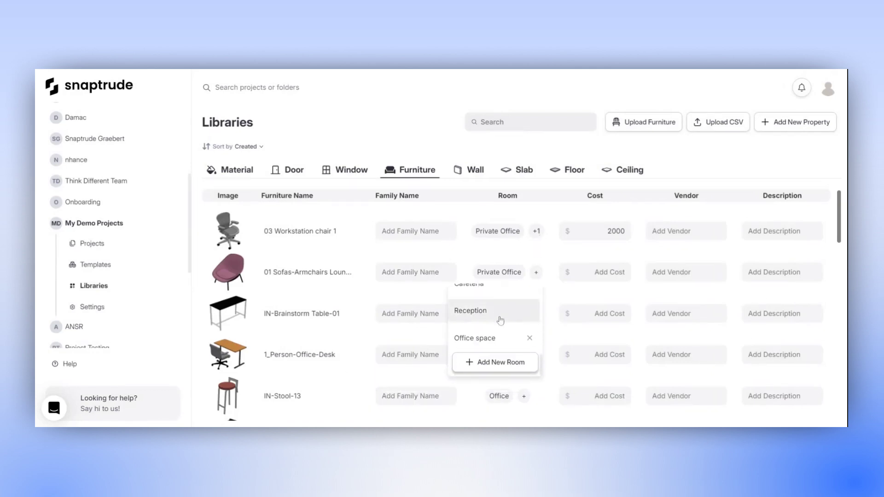
pyautogui.click(530, 340)
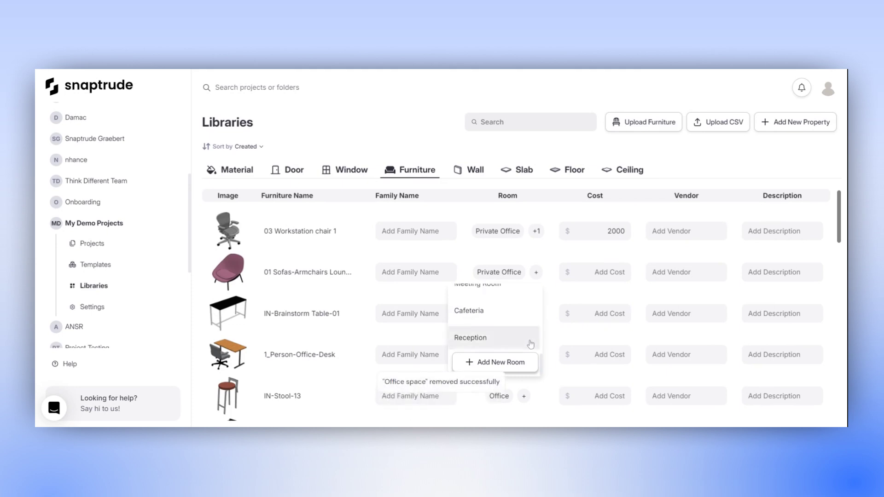
pyautogui.click(549, 294)
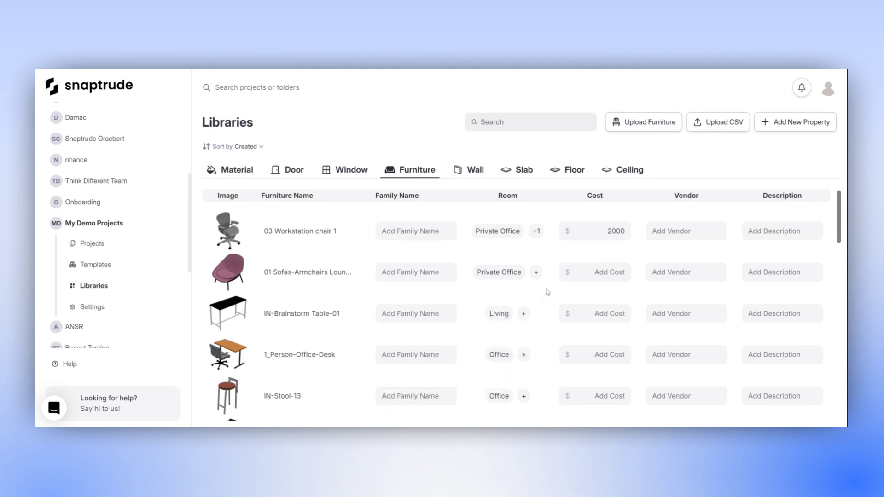
# - Remove the Office room from 03 Workstation chair 1, keeping Private Office assigned
pyautogui.click(537, 235)
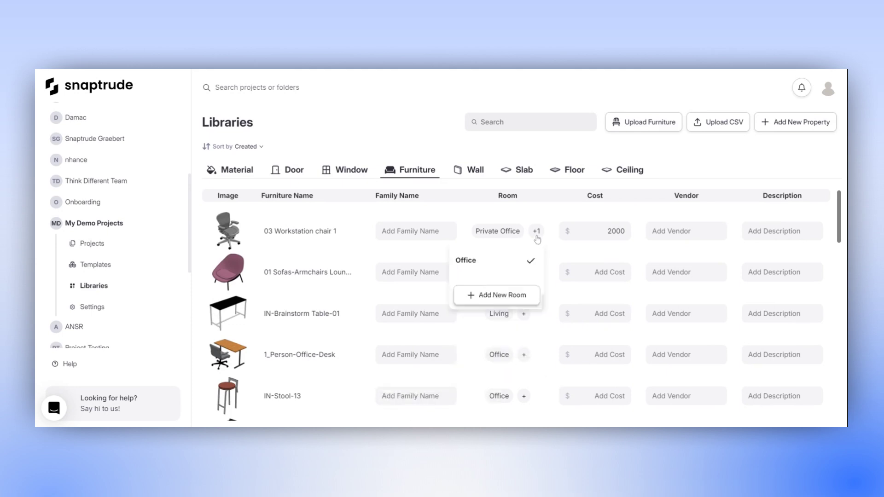
pyautogui.click(531, 262)
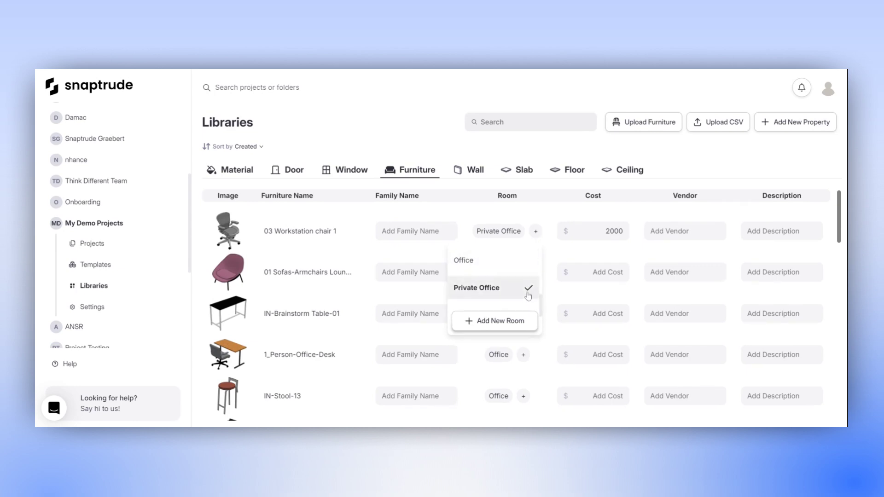
pyautogui.click(549, 258)
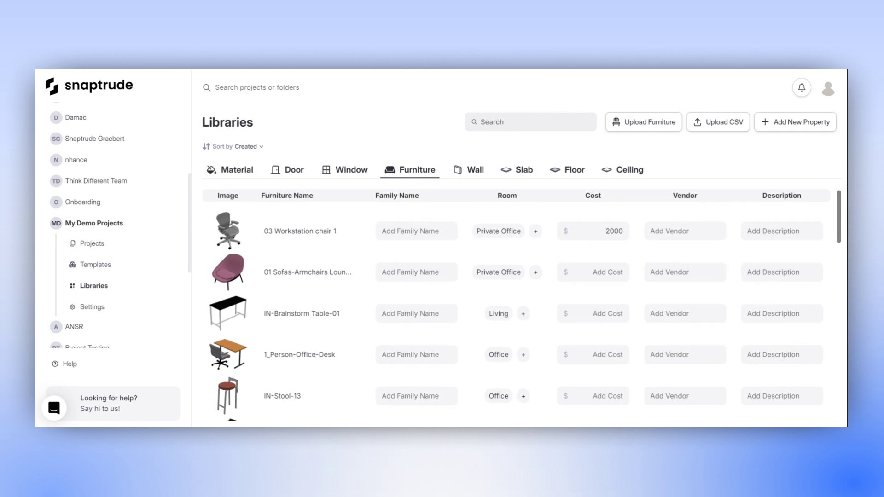
# - Add a new furniture property named "Delivery date" with the type Date
pyautogui.click(803, 130)
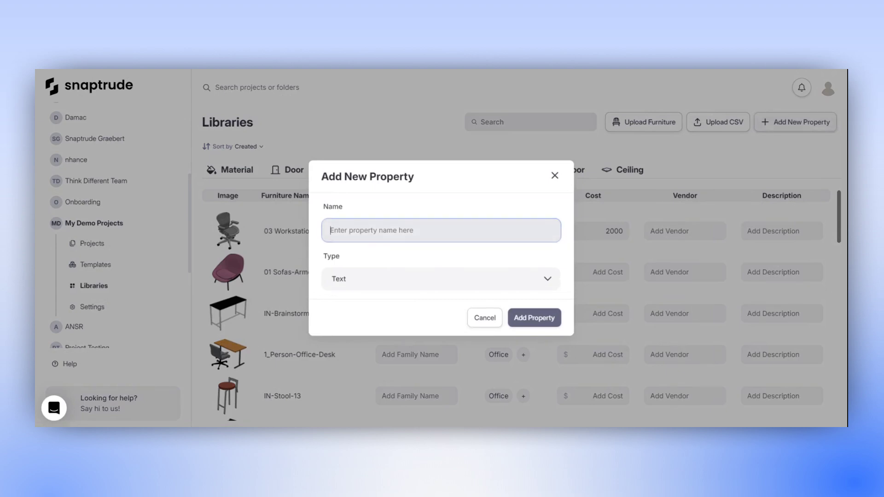
pyautogui.write('Deliver')
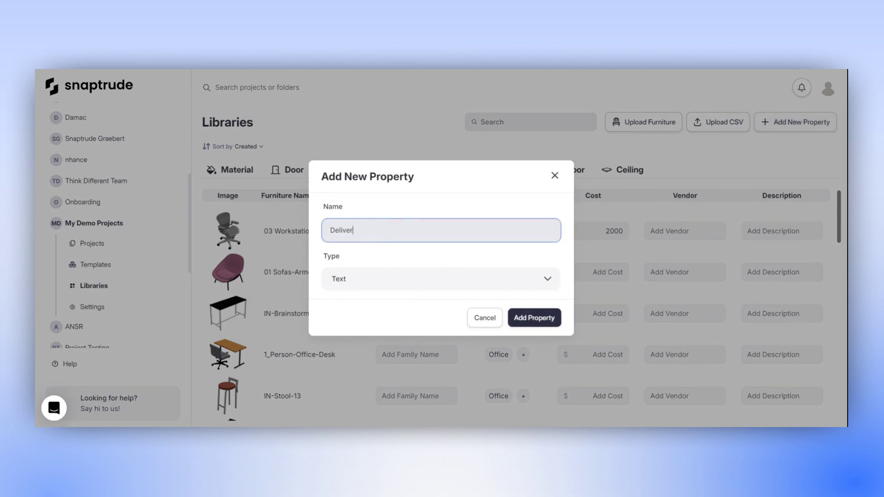
pyautogui.write('y date')
pyautogui.click(548, 281)
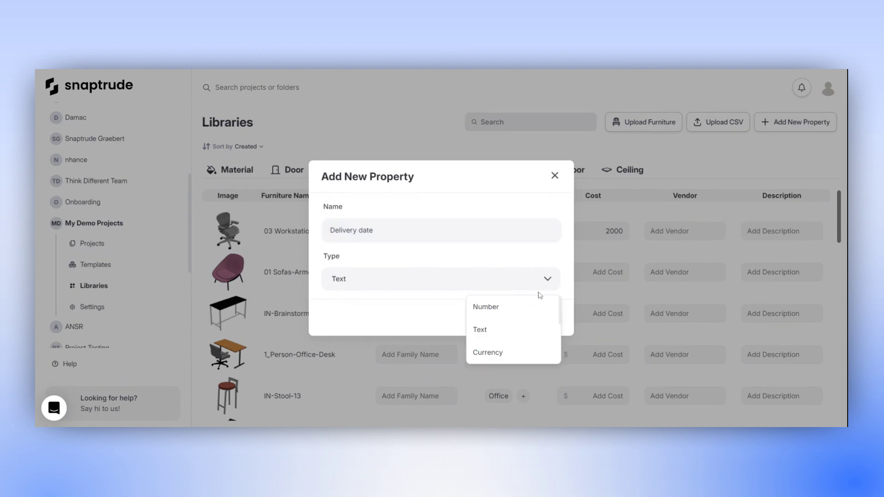
pyautogui.scroll(-2, 531, 308)
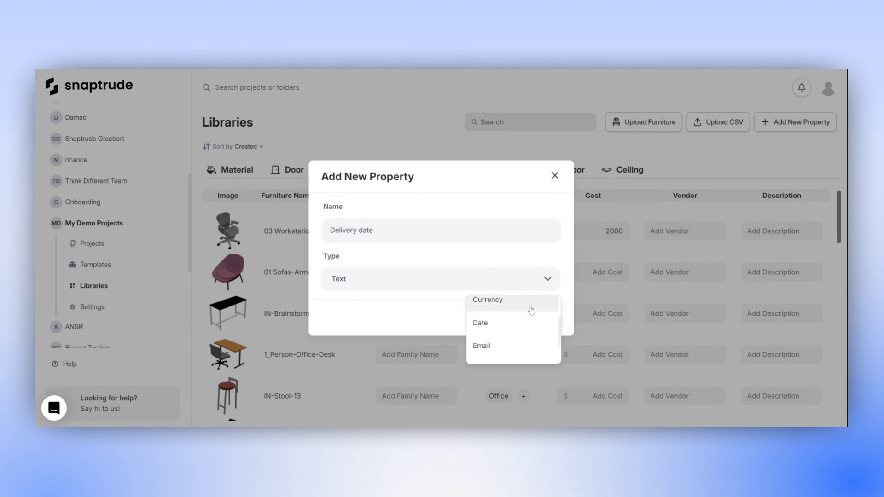
pyautogui.scroll(-2, 530, 309)
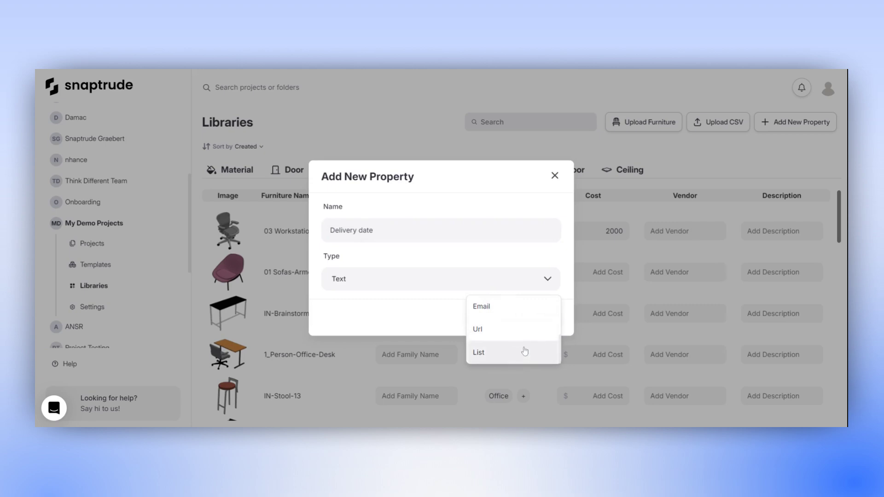
pyautogui.scroll(2, 529, 335)
pyautogui.scroll(2, 529, 335)
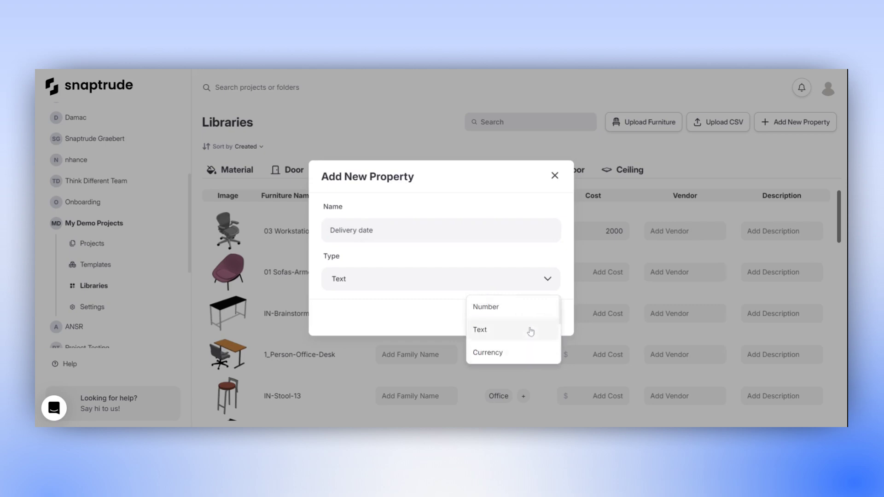
pyautogui.scroll(-4, 530, 331)
pyautogui.scroll(2, 530, 311)
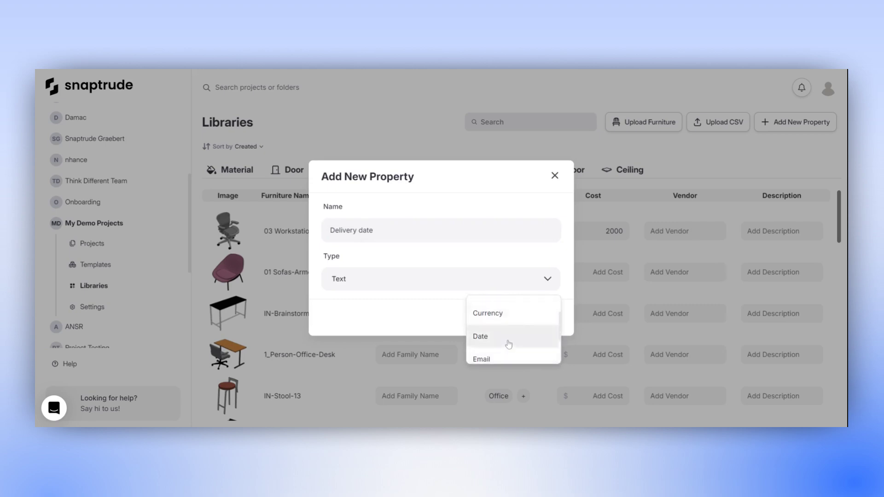
pyautogui.click(509, 340)
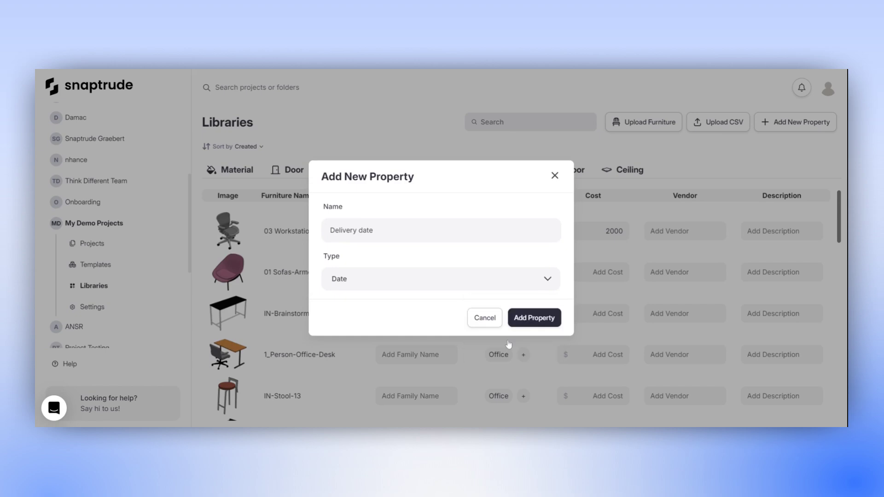
pyautogui.click(534, 319)
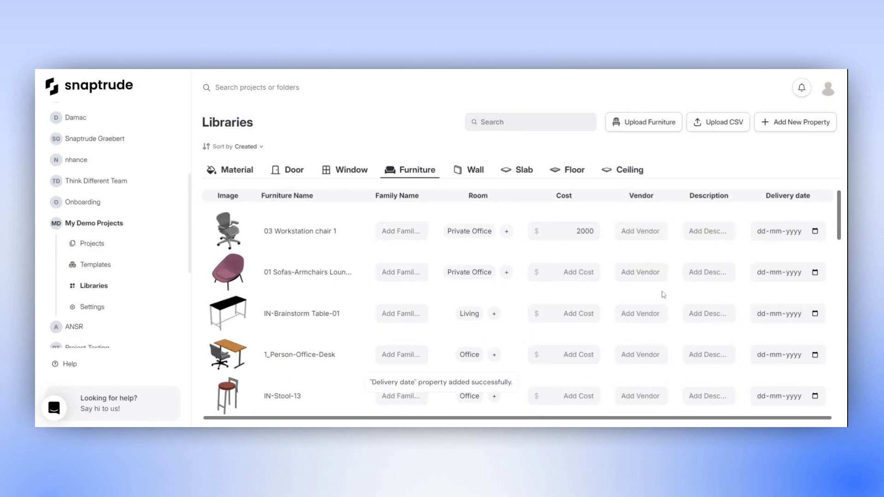
# - Set the delivery dates to 30-08-2024 for 03 Workstation chair 1 and 22-08-2024 for 01 Sofas-Armchairs Lounge
pyautogui.click(814, 232)
pyautogui.click(794, 343)
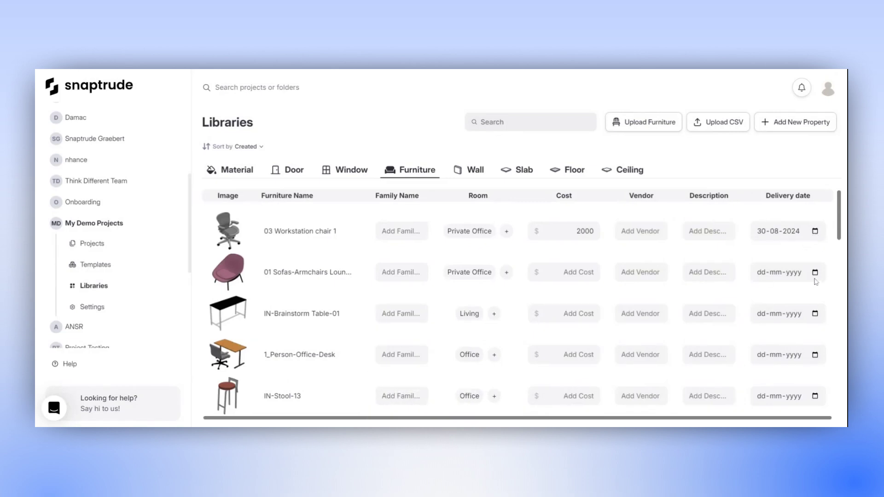
pyautogui.click(815, 275)
pyautogui.click(783, 206)
pyautogui.scroll(-4, 825, 296)
pyautogui.scroll(4, 823, 299)
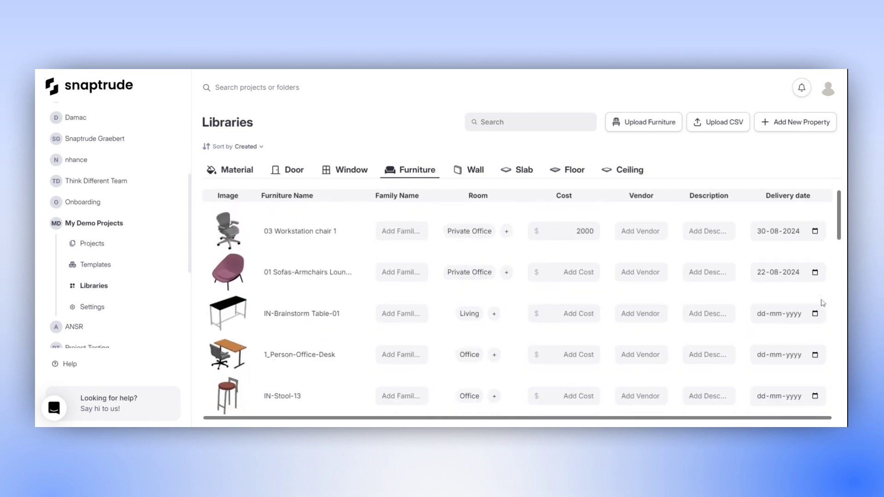
# - View the edit and delete options of the Delivery date column and dismiss them
pyautogui.click(793, 198)
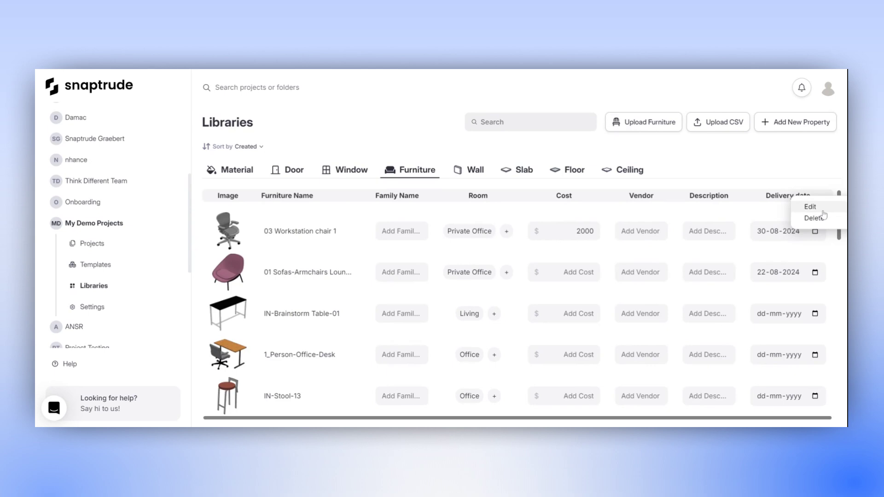
pyautogui.click(828, 187)
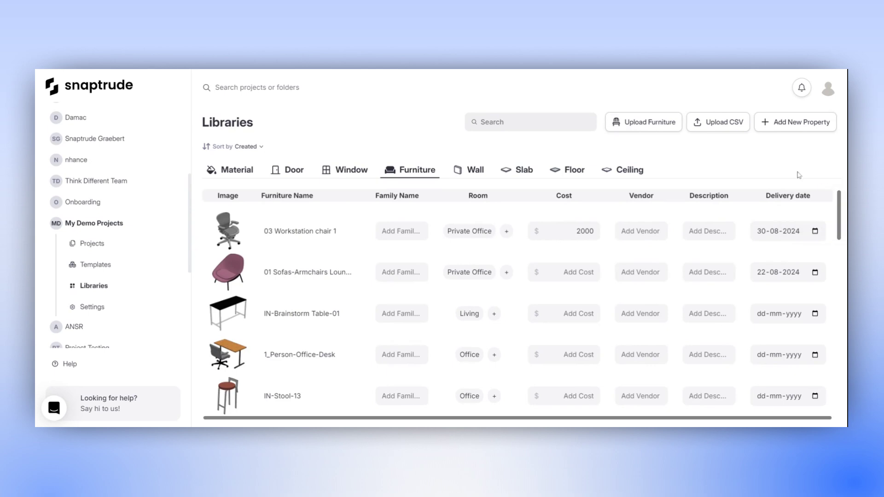
# - Start a door import in the door library with the Door Garage Embossed Panel, Double-Door Glass Panel and Single-Swing Door .fbx files
pyautogui.click(301, 179)
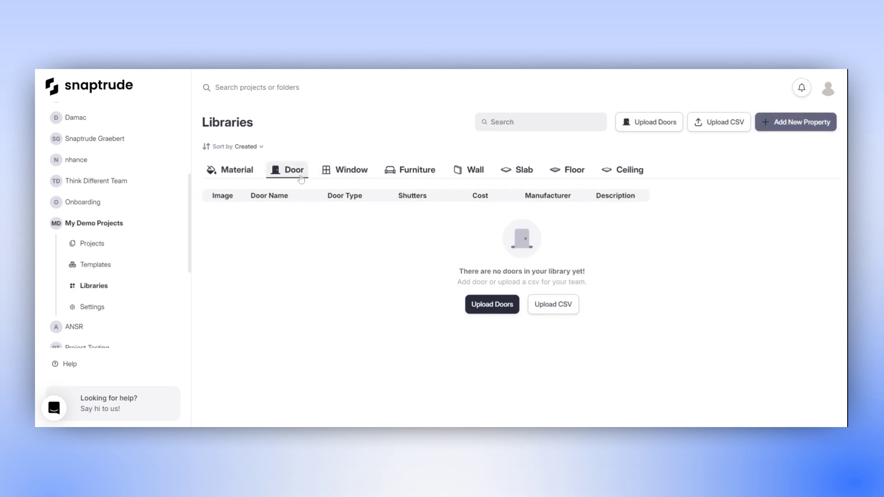
pyautogui.click(657, 125)
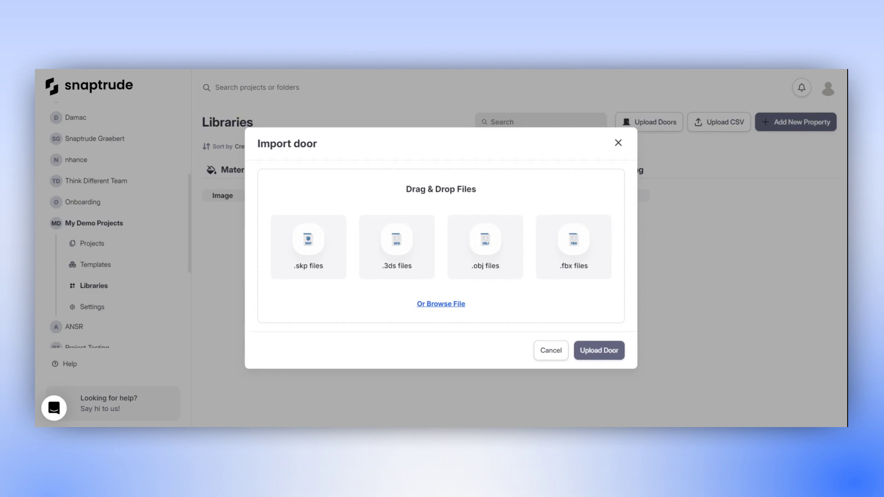
pyautogui.moveTo(625, 249); pyautogui.dragTo(545, 241)
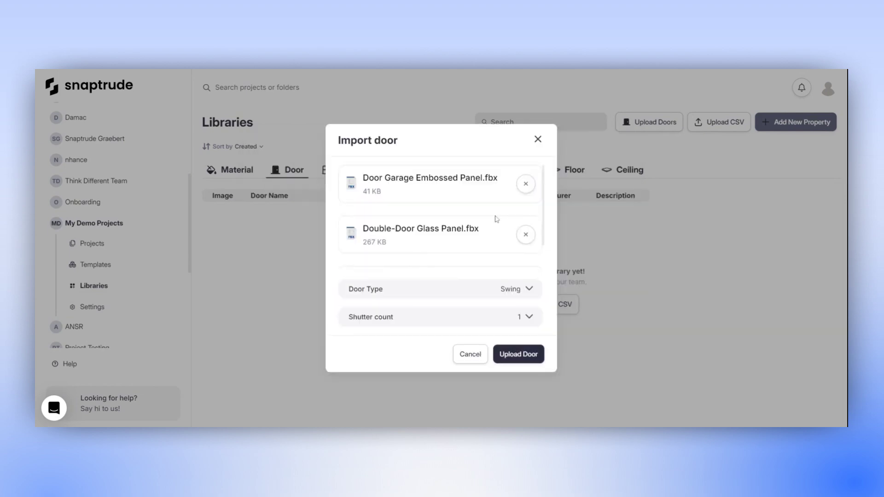
# - Remove Door Garage Embossed Panel.fbx from the list of door files to import
pyautogui.scroll(-1, 506, 213)
pyautogui.scroll(1, 511, 212)
pyautogui.scroll(1, 510, 212)
pyautogui.click(526, 186)
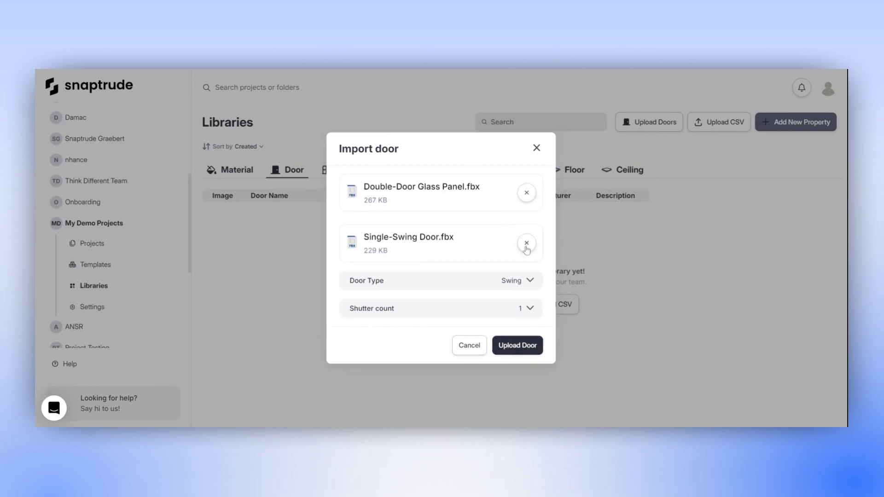
# - Upload the two remaining door files with the door type Swing and a shutter count of 2
pyautogui.click(530, 285)
pyautogui.scroll(-3, 505, 329)
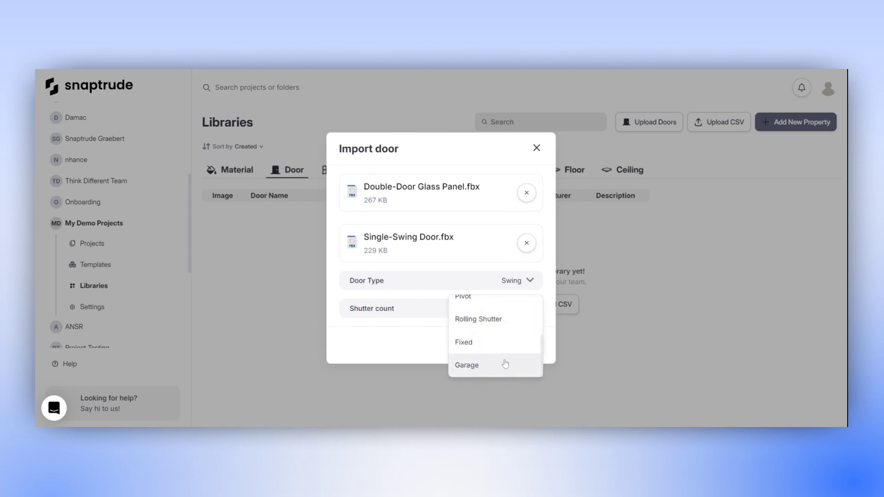
pyautogui.scroll(3, 509, 347)
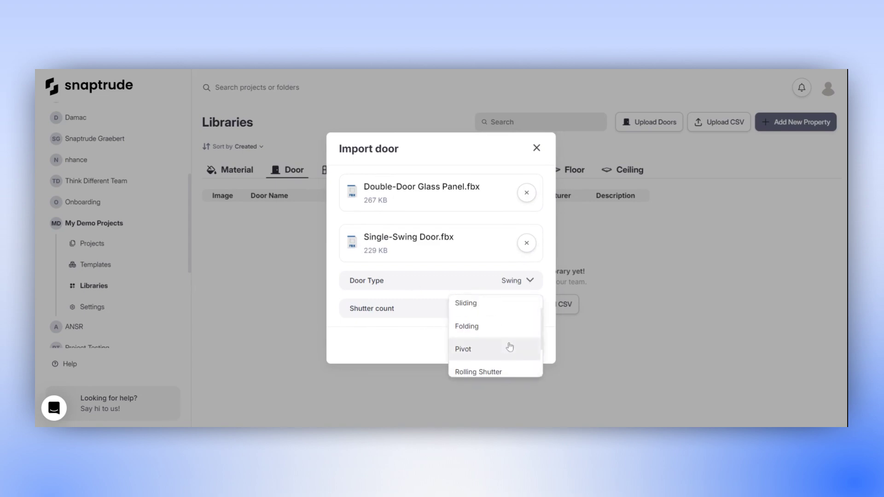
pyautogui.click(500, 288)
pyautogui.click(525, 308)
pyautogui.click(477, 356)
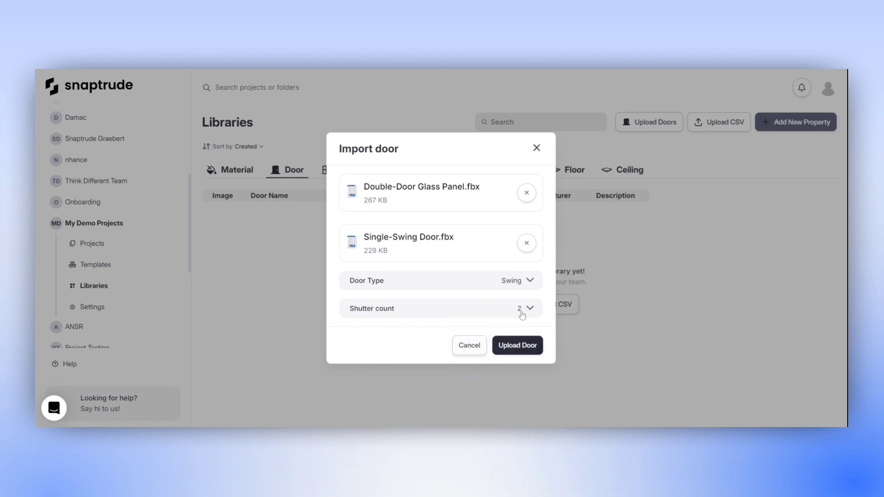
pyautogui.click(526, 347)
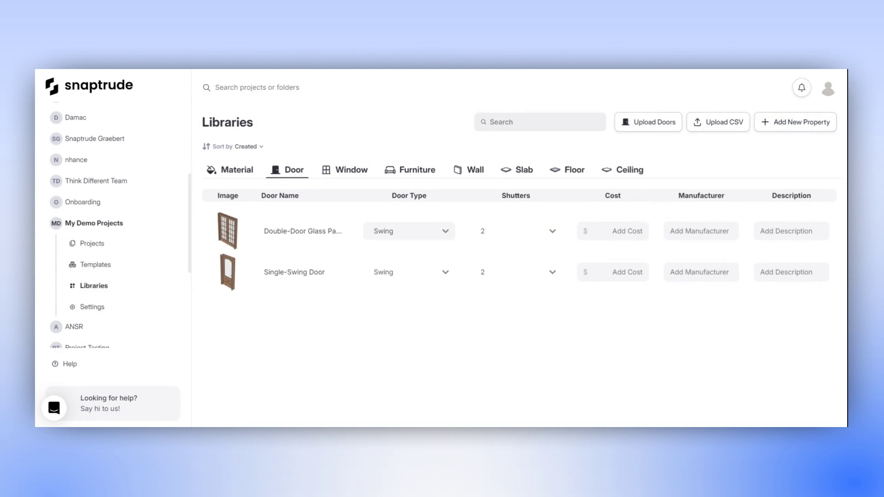
# - Set the shutter count of Single-Swing Door to 1 in the door library
pyautogui.click(553, 274)
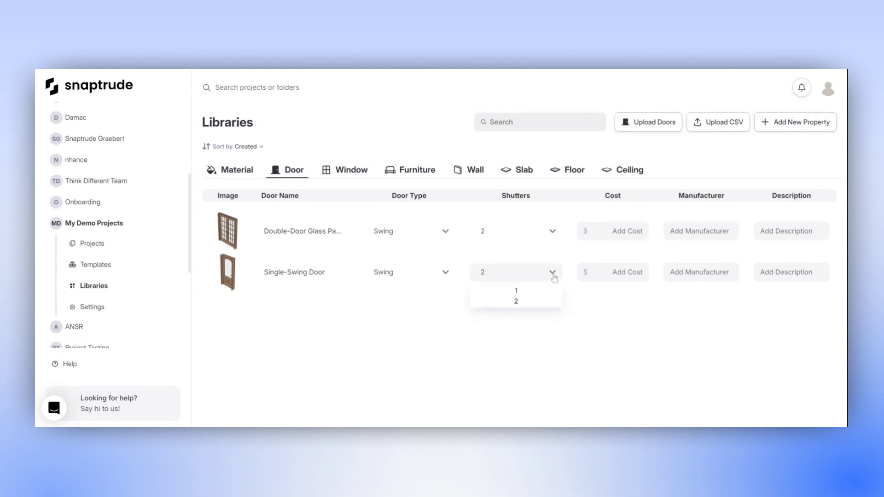
pyautogui.click(522, 292)
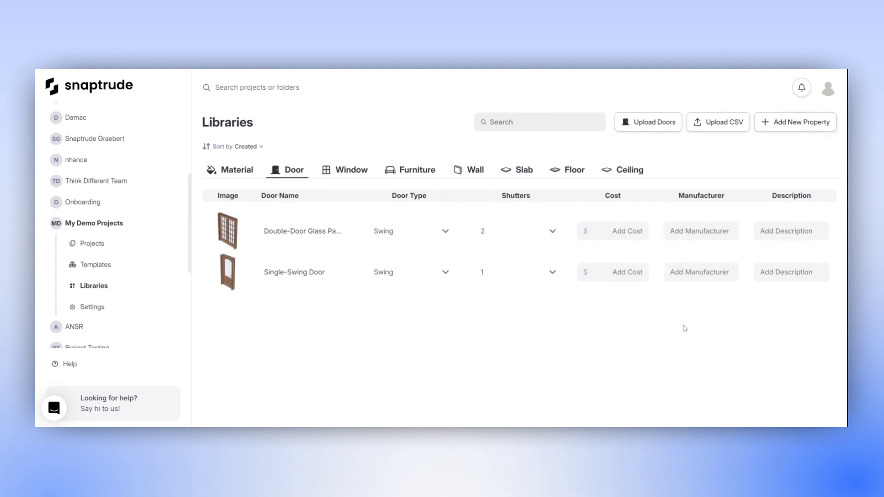
# - Set the cost of the casement window in the window library to 1000, and return to the door library
pyautogui.click(346, 170)
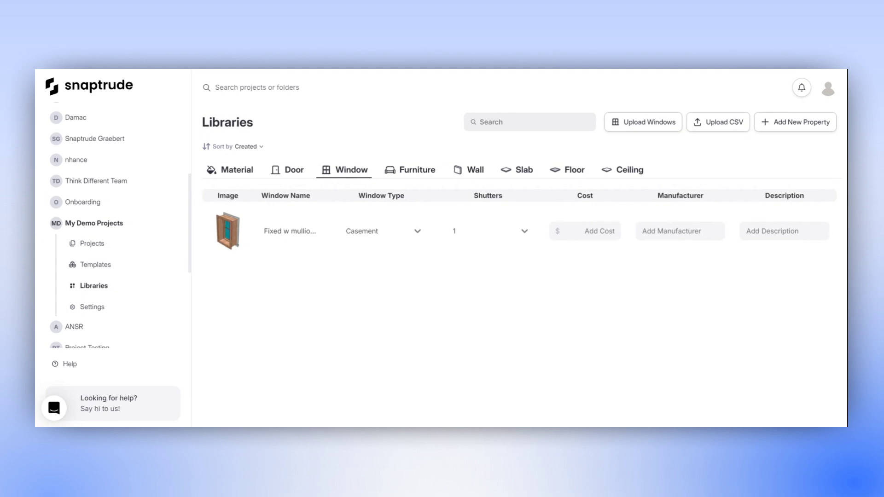
pyautogui.write('1000')
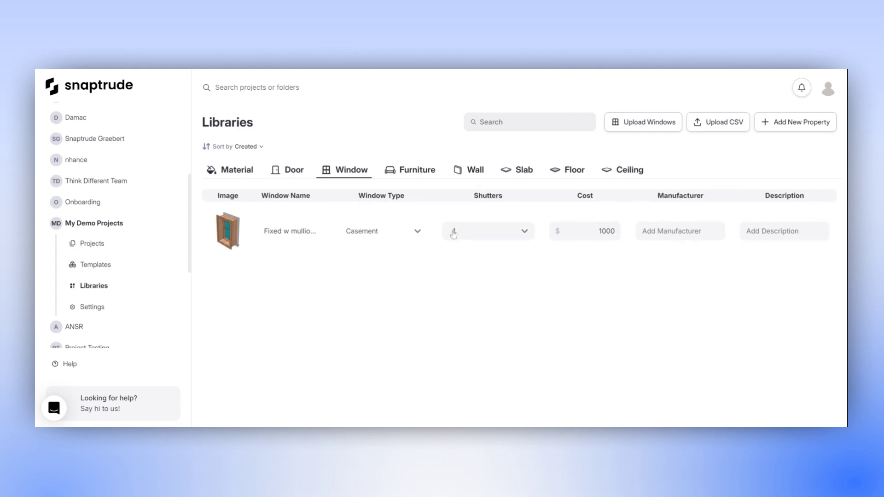
pyautogui.click(291, 173)
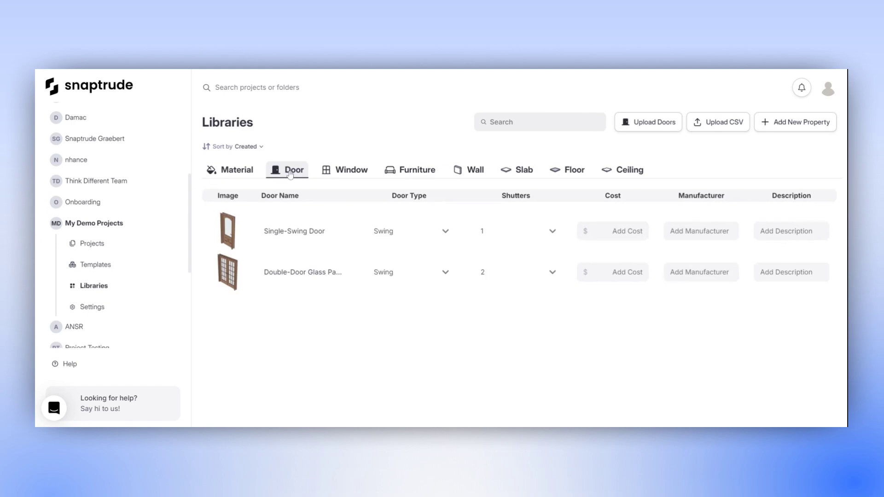